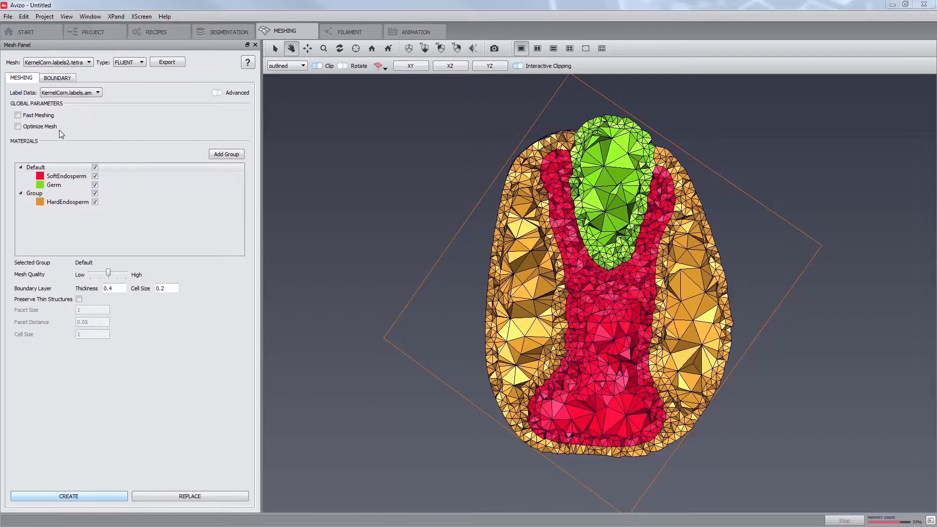
- Turn on Optimize Mesh with Fast Meshing left off, and regenerate KernelCorn.labels.tetra in place of its existing mesh
click(17, 116)
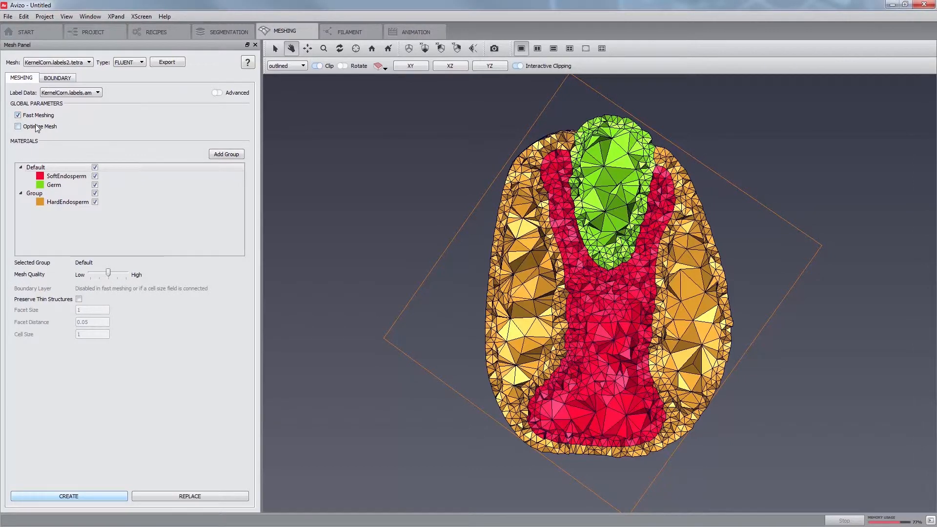
click(18, 115)
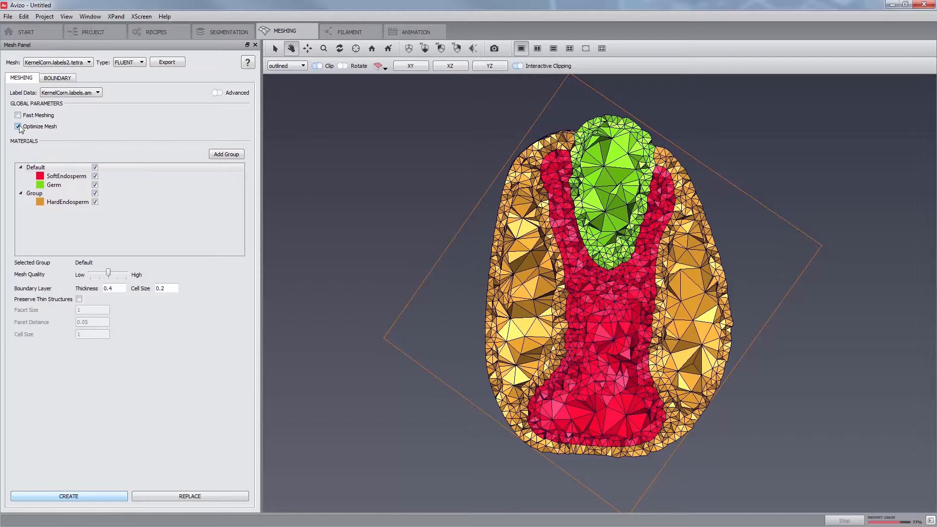
click(52, 63)
click(61, 77)
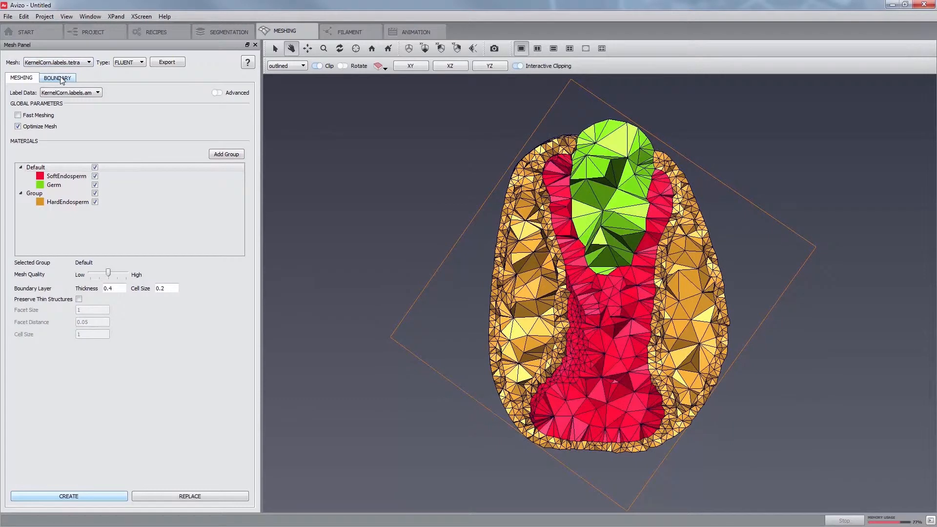
click(147, 497)
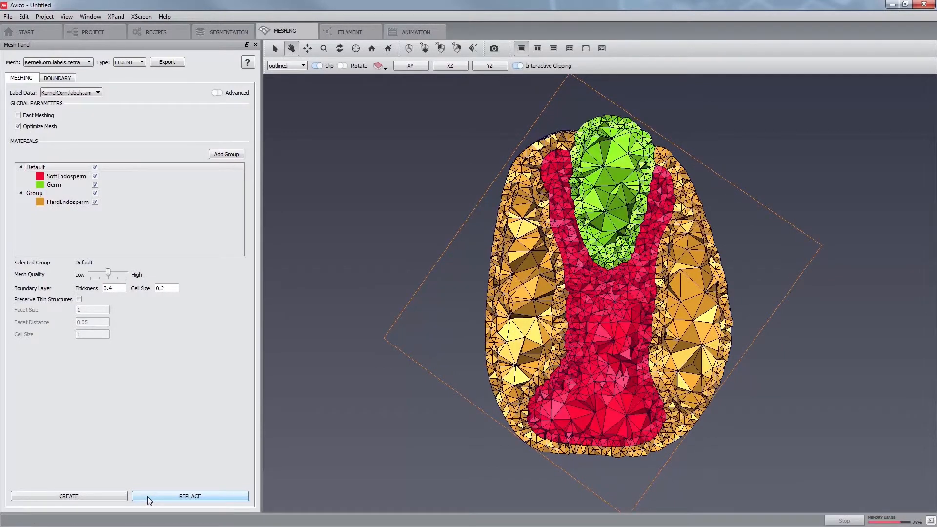
- Compare the KernelCorn.labels.tetra and KernelCorn.labels2.tetra meshes by displaying them alternately, ending on KernelCorn.labels.tetra
click(61, 63)
click(65, 83)
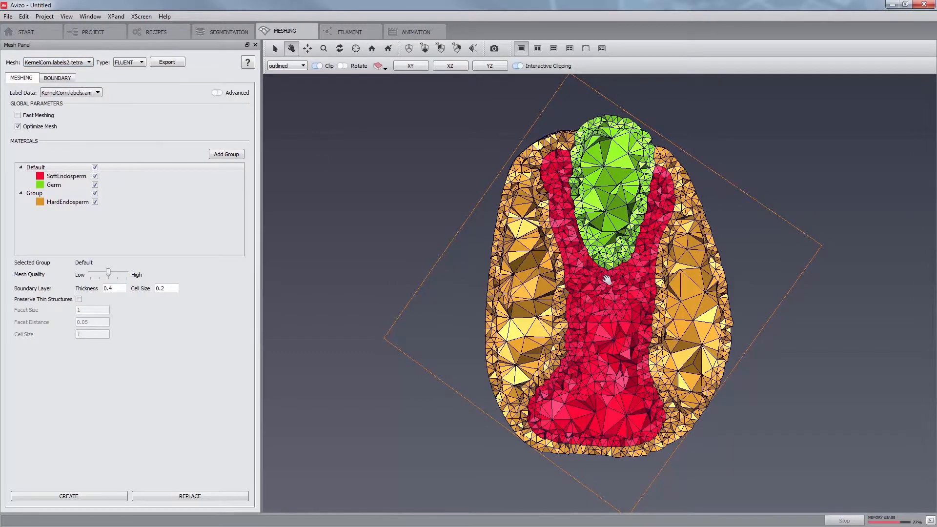
click(64, 62)
click(71, 77)
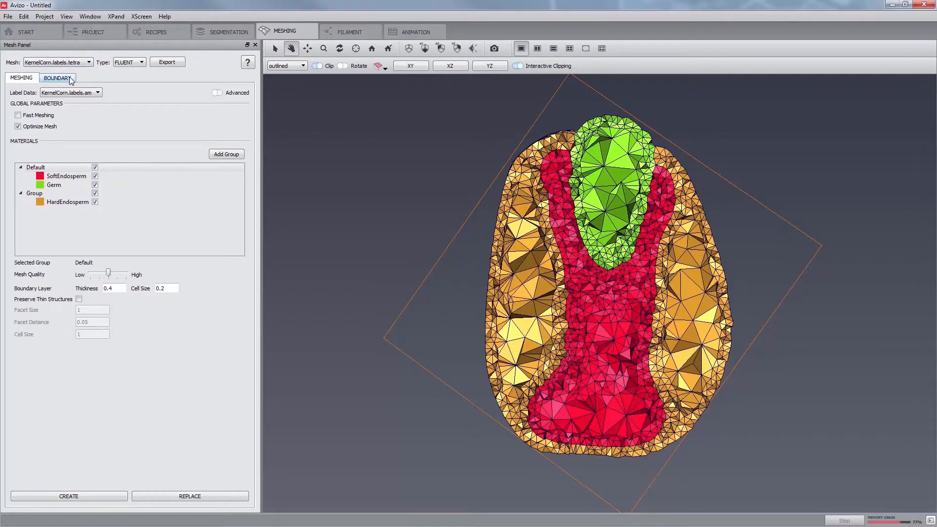
click(69, 62)
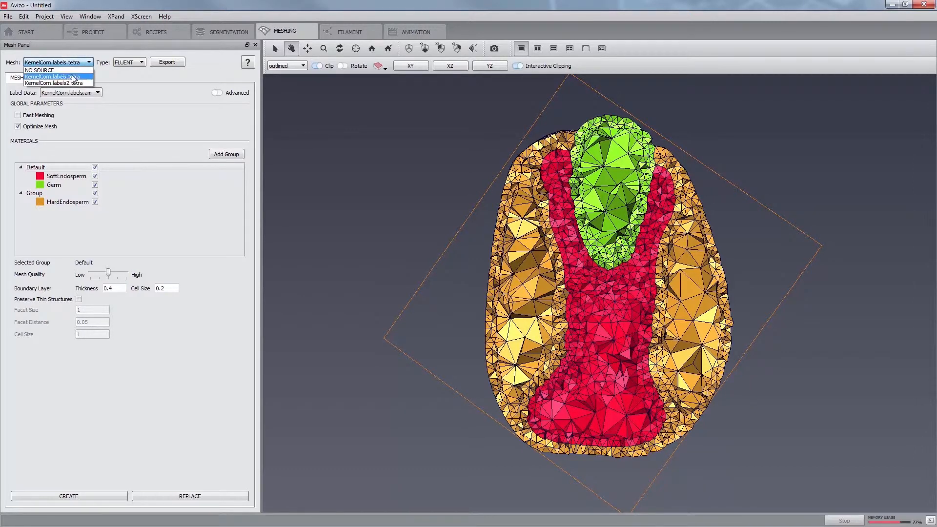
click(75, 83)
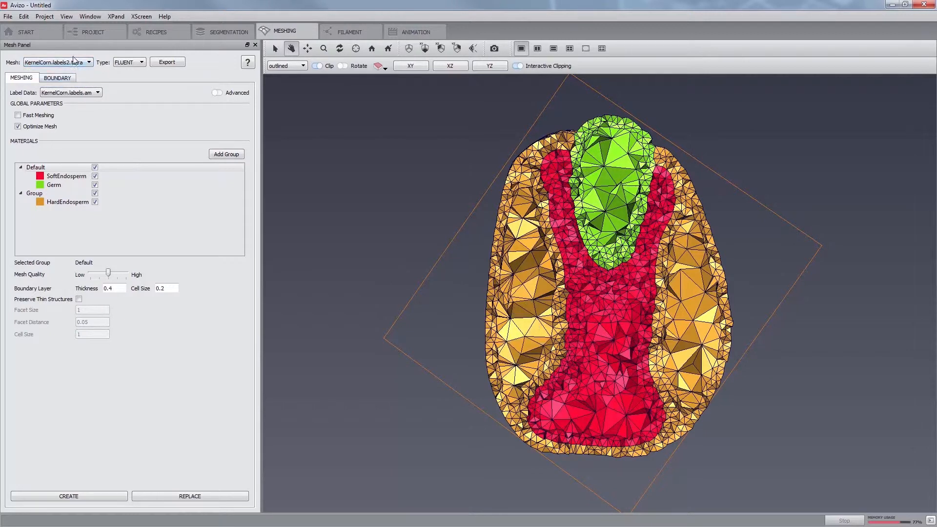
click(74, 63)
click(78, 75)
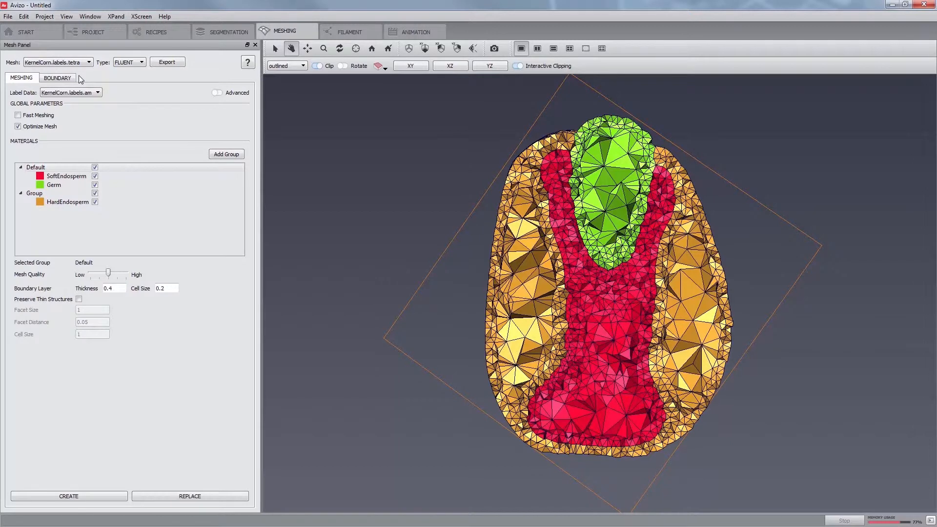
- Attach a Tetra Grid View module to KernelCorn.labels.tetra in the project workspace
click(94, 31)
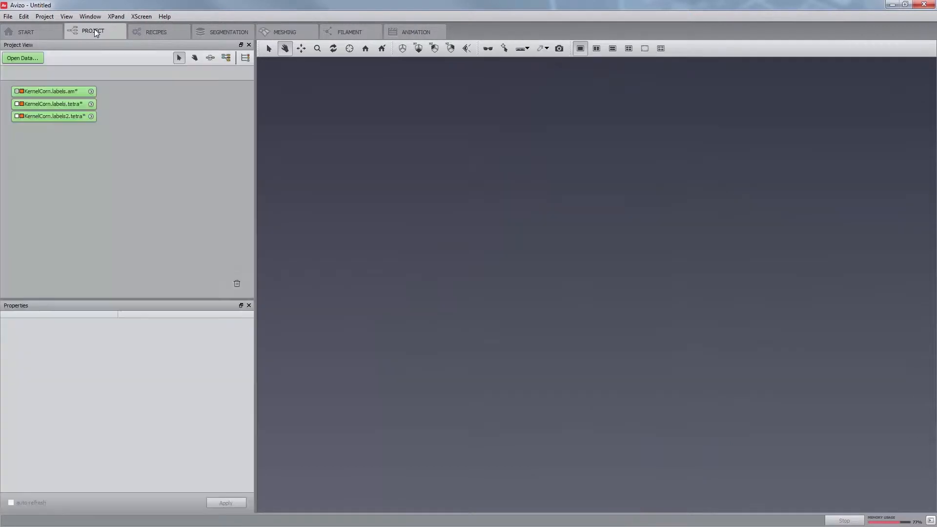
click(71, 105)
right_click(71, 105)
click(215, 165)
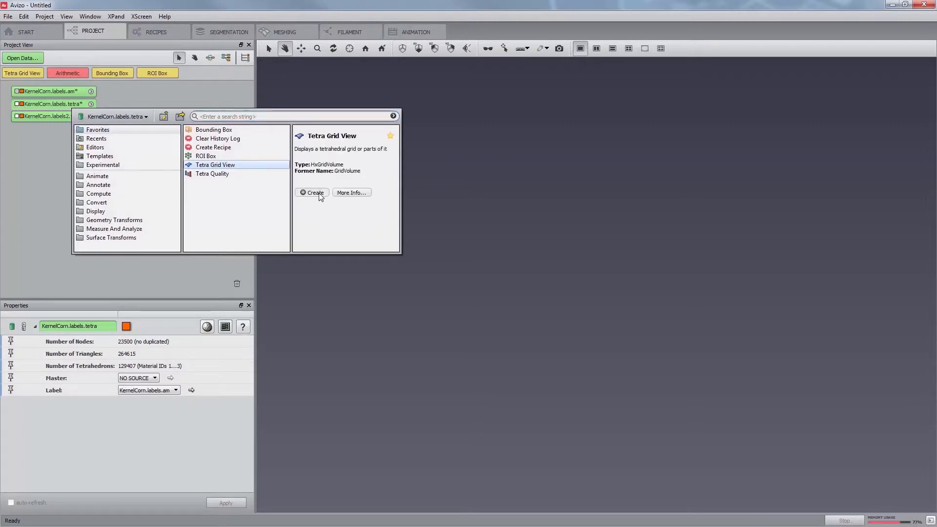
click(312, 194)
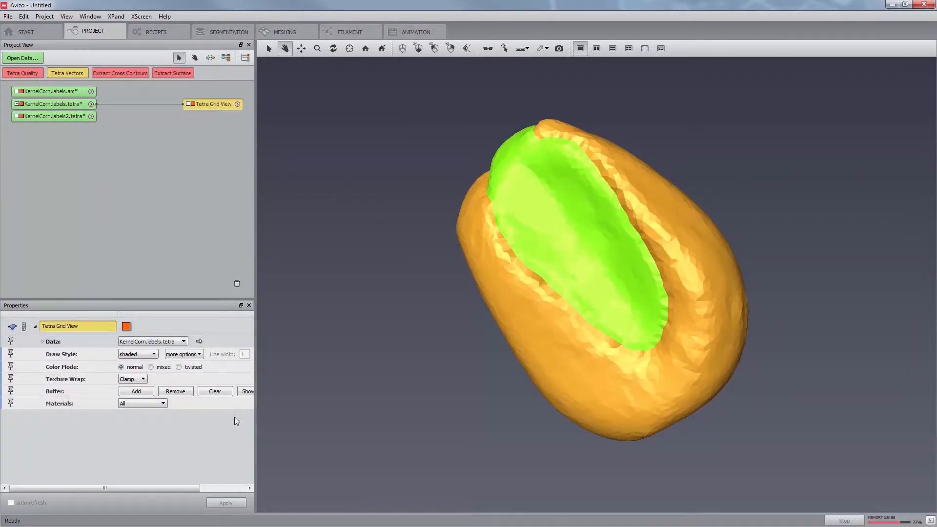
- Toggle the buffer box of the KernelCorn.labels.tetra grid view and remove the displayed tetrahedra from the buffer
drag(184, 487, 223, 488)
click(203, 391)
click(122, 392)
- Attach a Tetra Grid View to KernelCorn.labels2.tetra, toggle its buffer box and remove the tetrahedra from its buffer
click(67, 116)
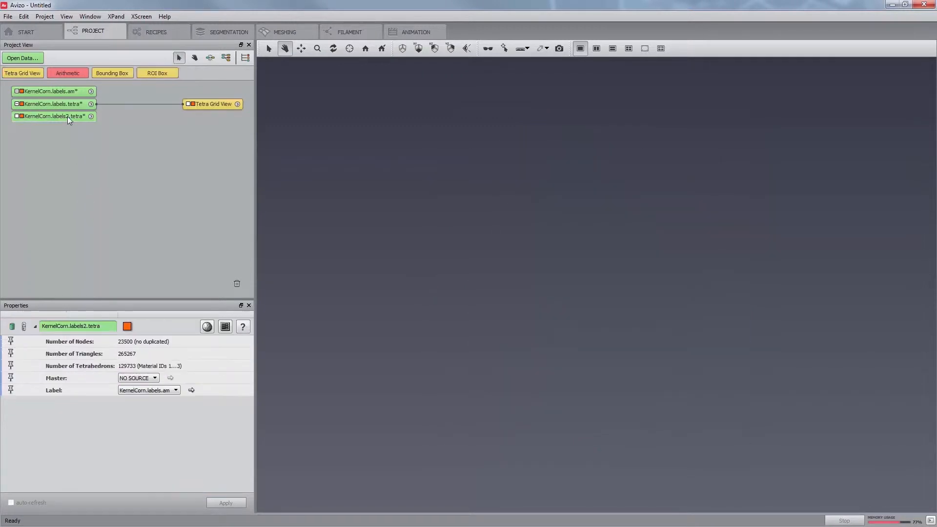
click(32, 74)
drag(150, 488, 194, 487)
click(194, 391)
click(123, 391)
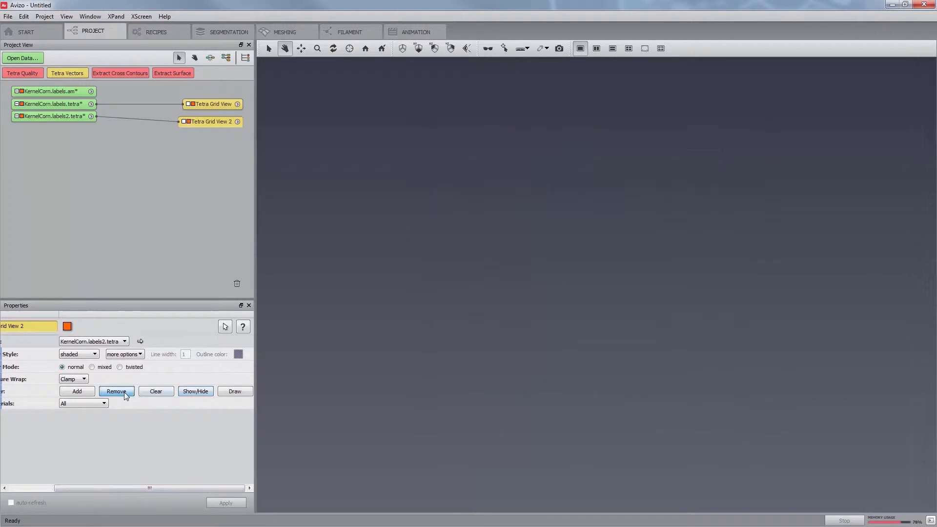
- Select the KernelCorn.labels2.tetra tetrahedra with Tetra Quality R<.02 in the Grid Editor and check their count in the console
click(64, 116)
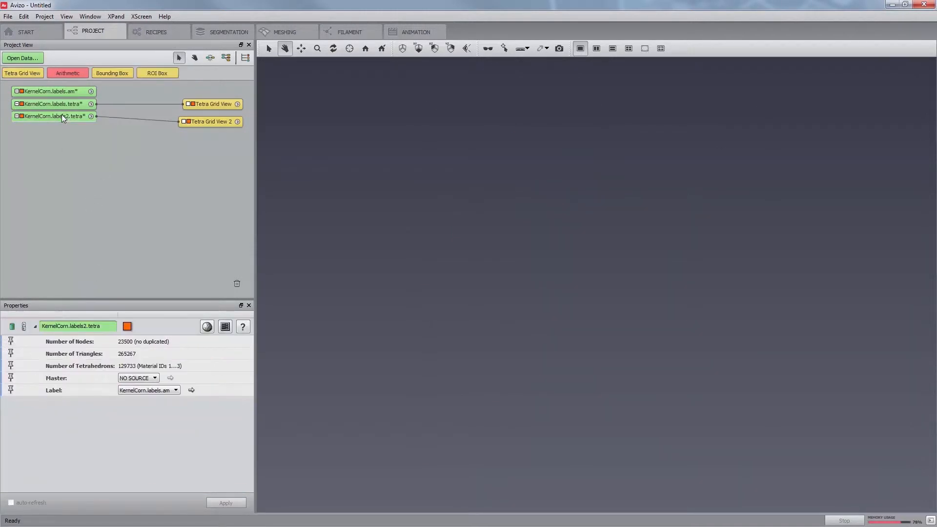
click(206, 325)
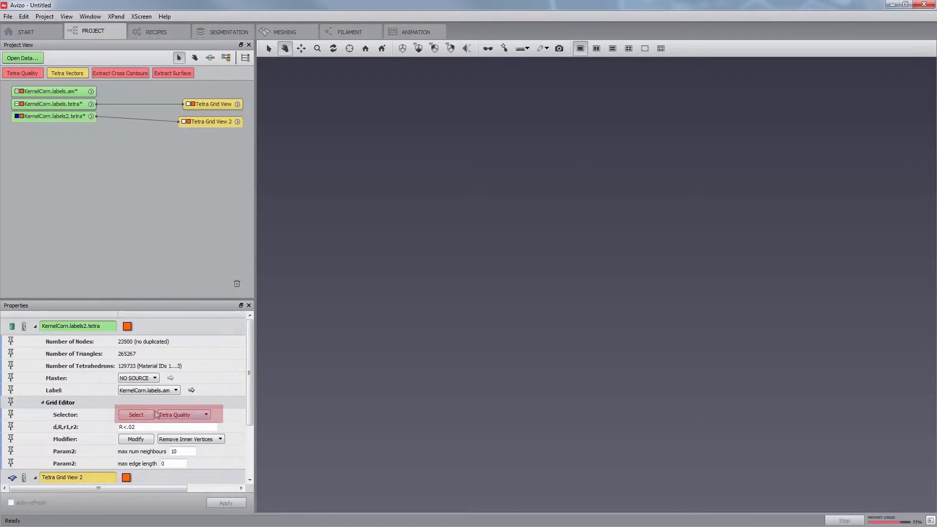
click(136, 415)
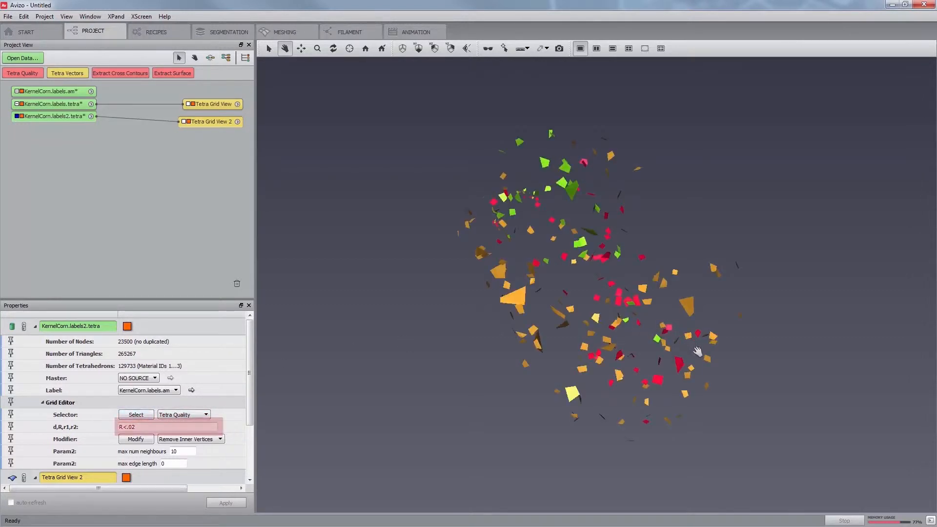
drag(698, 356, 617, 213)
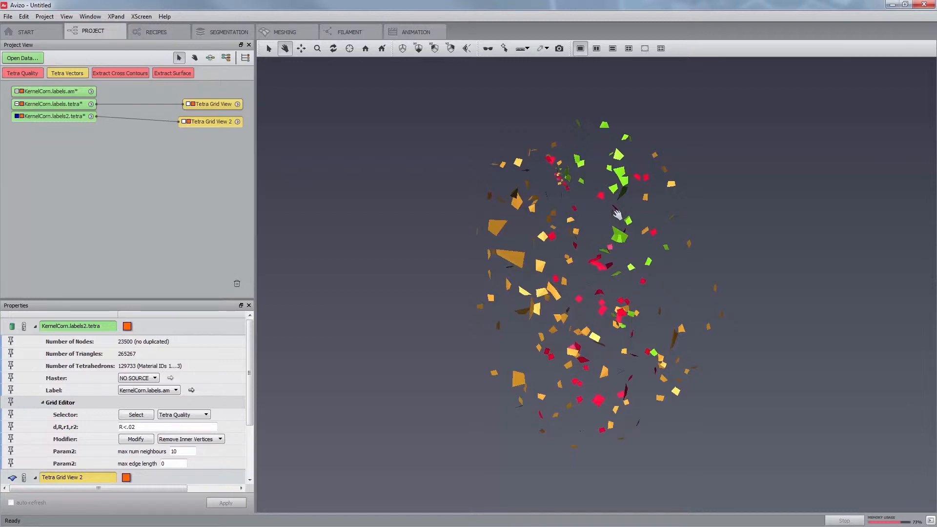
click(929, 522)
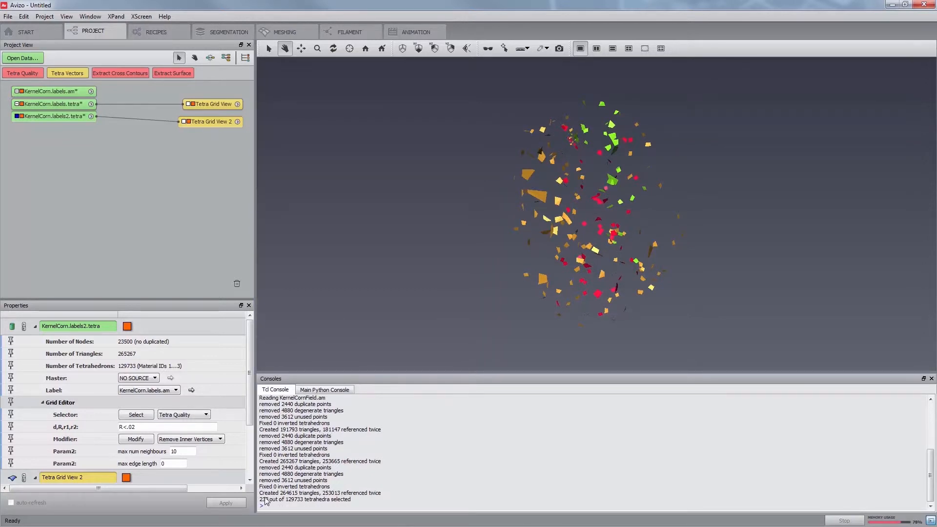
click(929, 521)
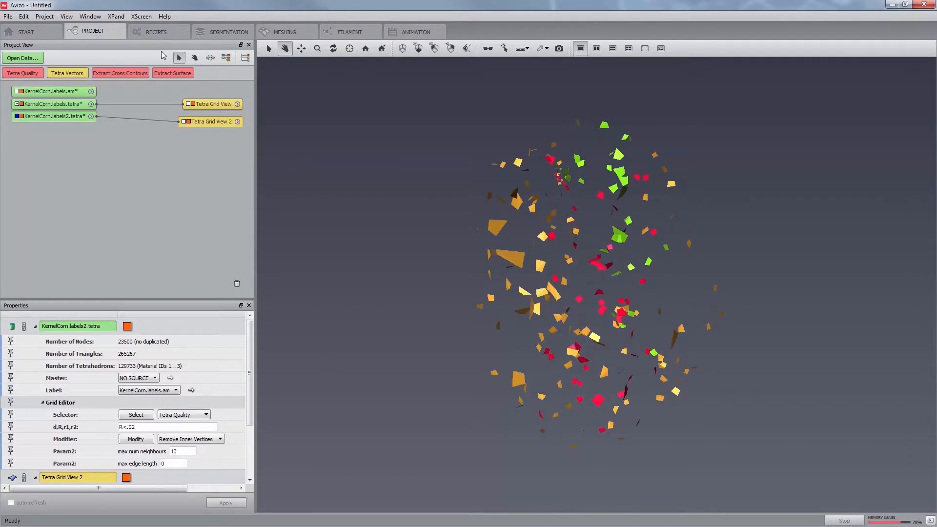
- Hide the second grid view, select the KernelCorn.labels.tetra tetrahedra with Tetra Quality R<.02, and show the console to check their count
click(188, 122)
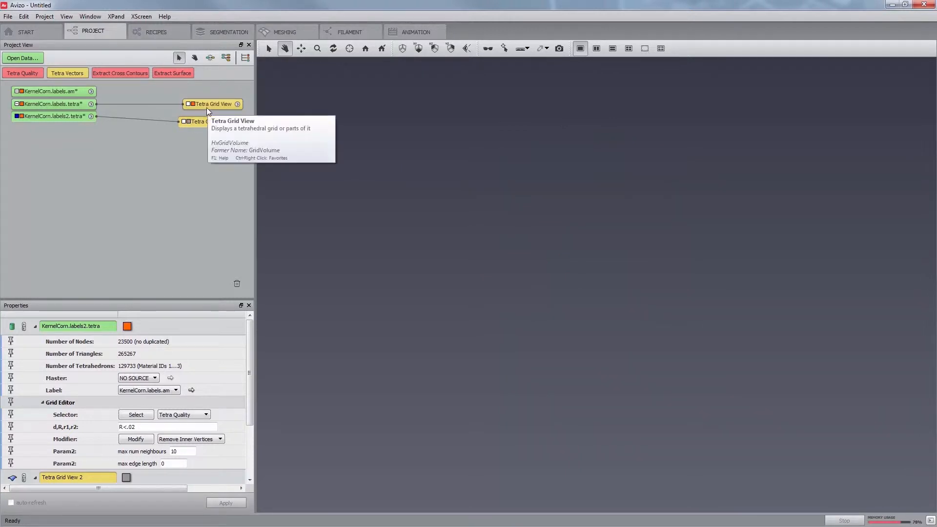
click(72, 104)
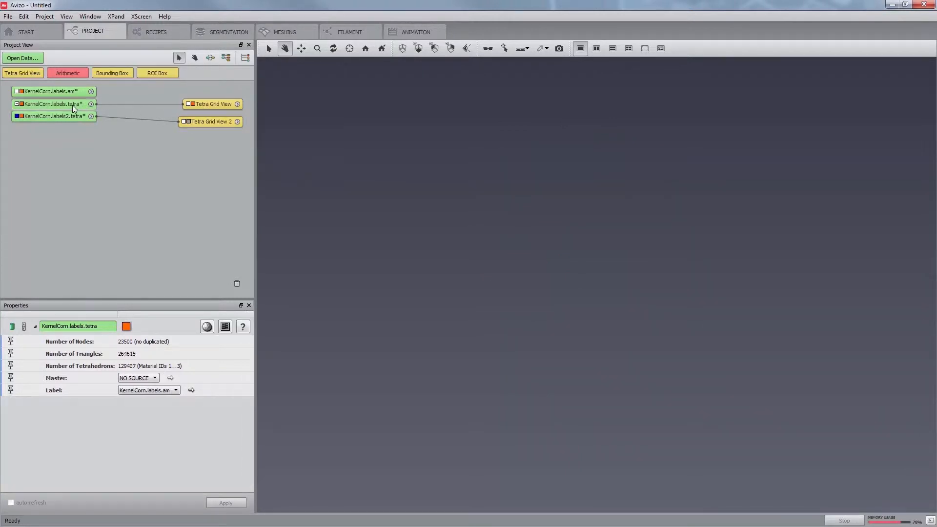
click(207, 326)
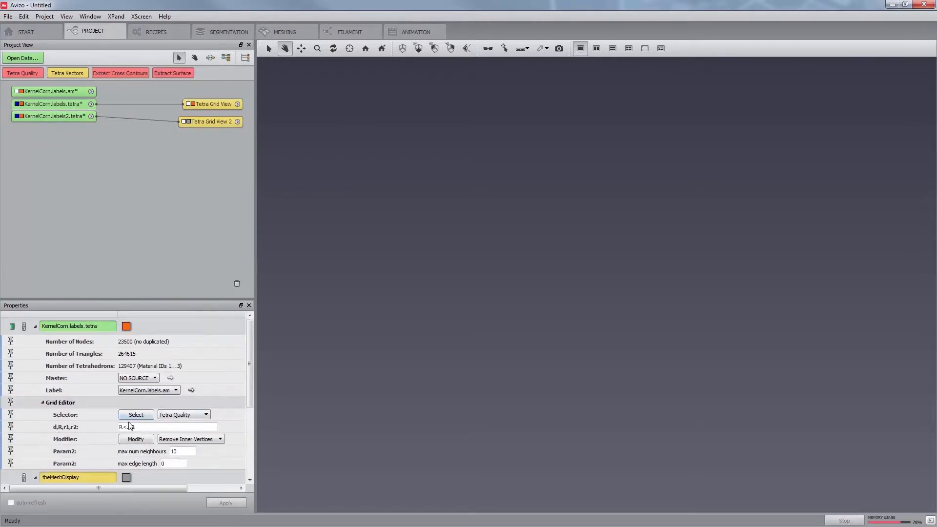
click(144, 415)
click(930, 520)
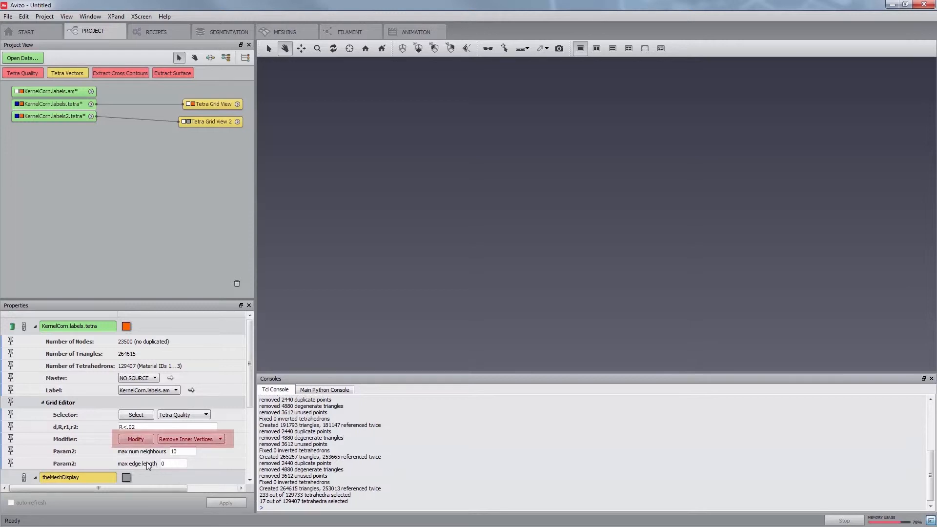
- Apply the Repair Bad Tetras modifier to KernelCorn.labels.tetra and reselect its tetrahedra with Tetra Quality R<.02
click(186, 440)
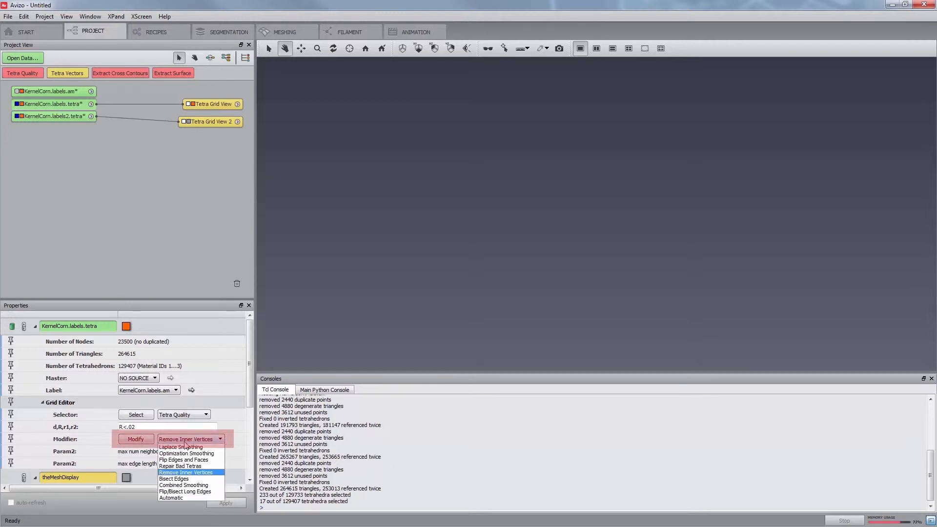
click(186, 466)
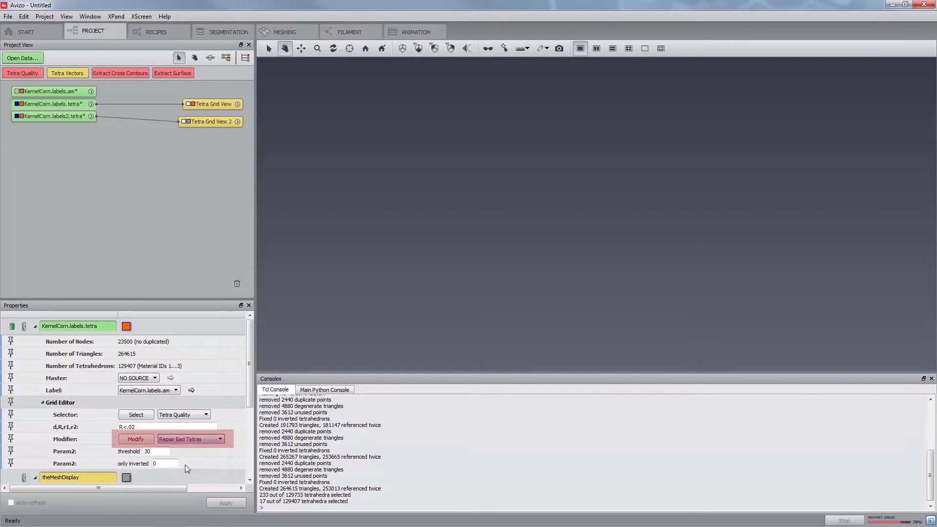
click(136, 440)
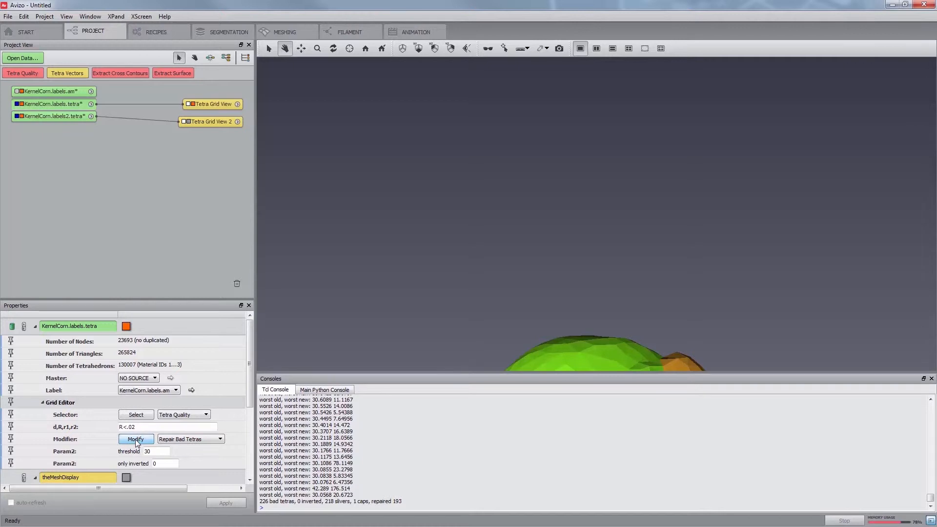
click(136, 415)
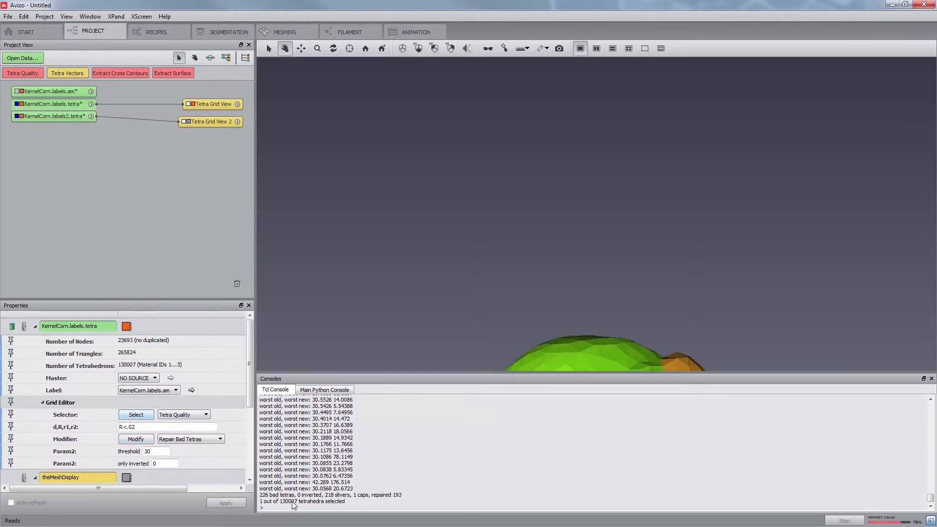
- Delete both Tetra Grid View modules from the project
click(204, 104)
key(Delete)
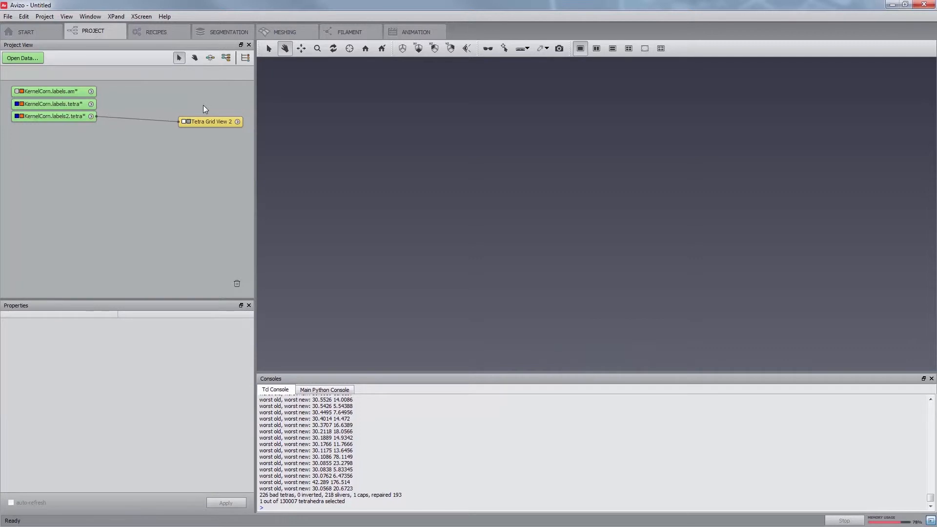
click(209, 122)
key(Delete)
- Close the Grid Editor on both KernelCorn.labels.tetra and KernelCorn.labels2.tetra
click(66, 104)
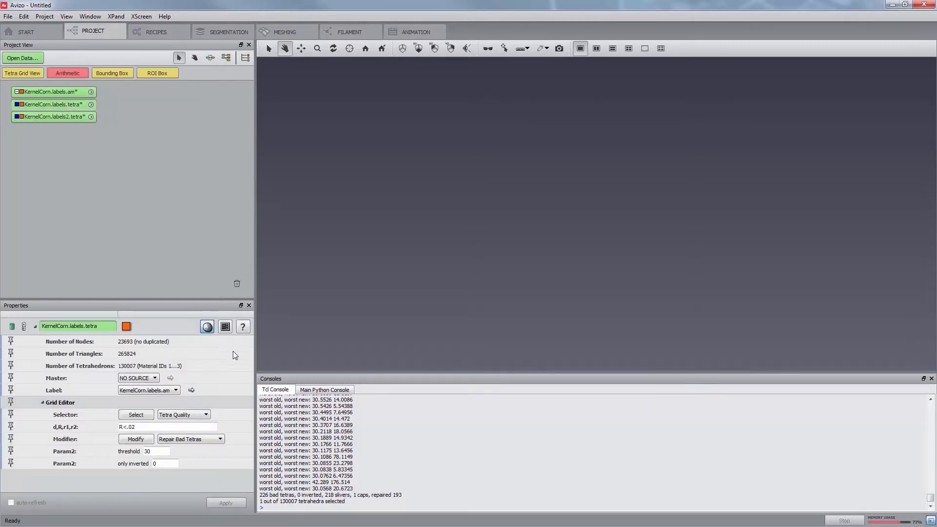
click(206, 327)
click(68, 117)
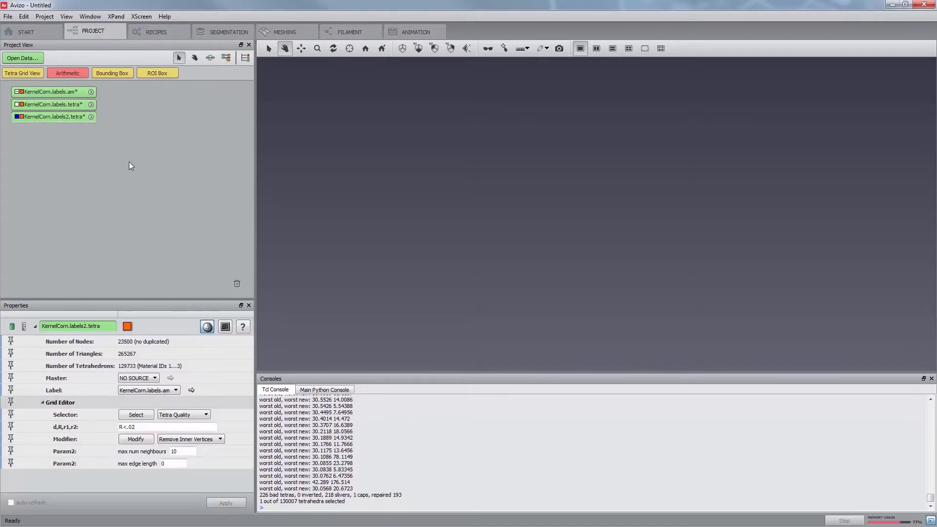
click(207, 326)
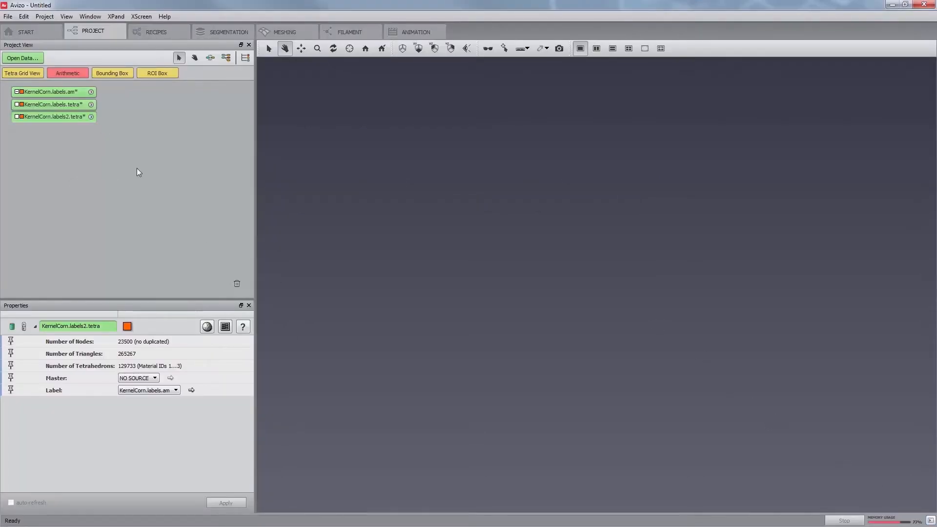
- Attach Image Curvature to KernelCorn.labels.am, set its interpretation to 3D with standard deviation 4, and compute the curvature fields
right_click(64, 91)
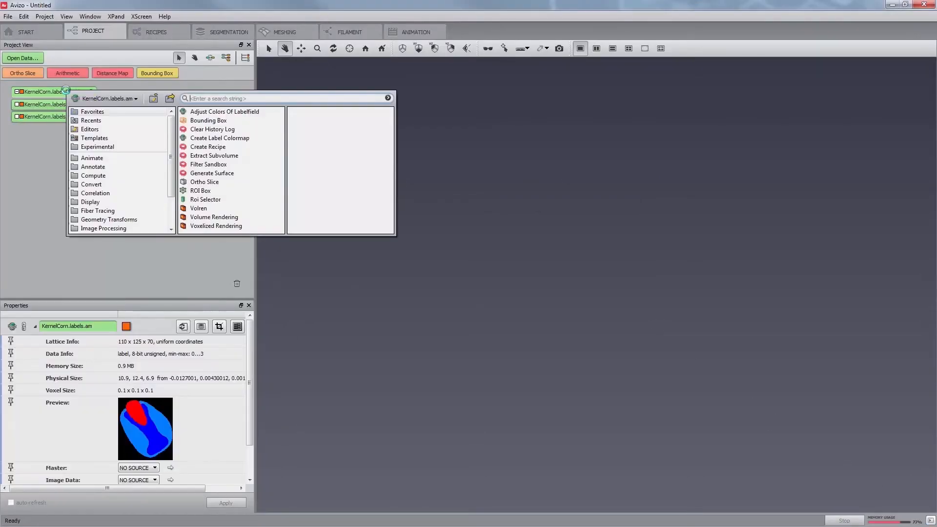
text(image )
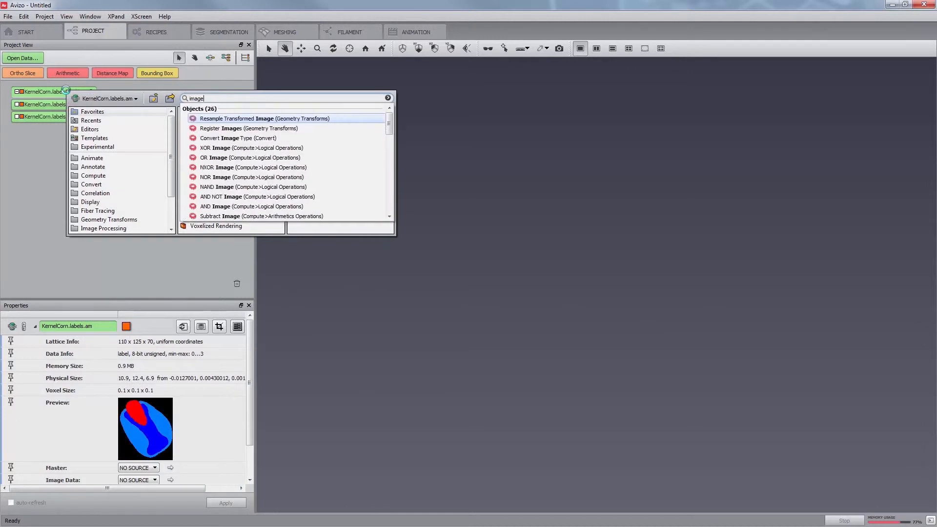
text(curva)
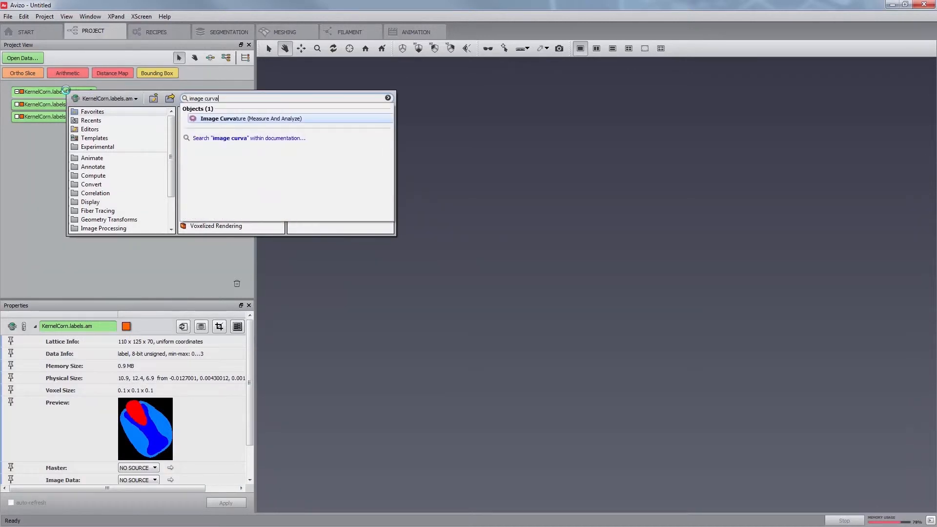
key(Return)
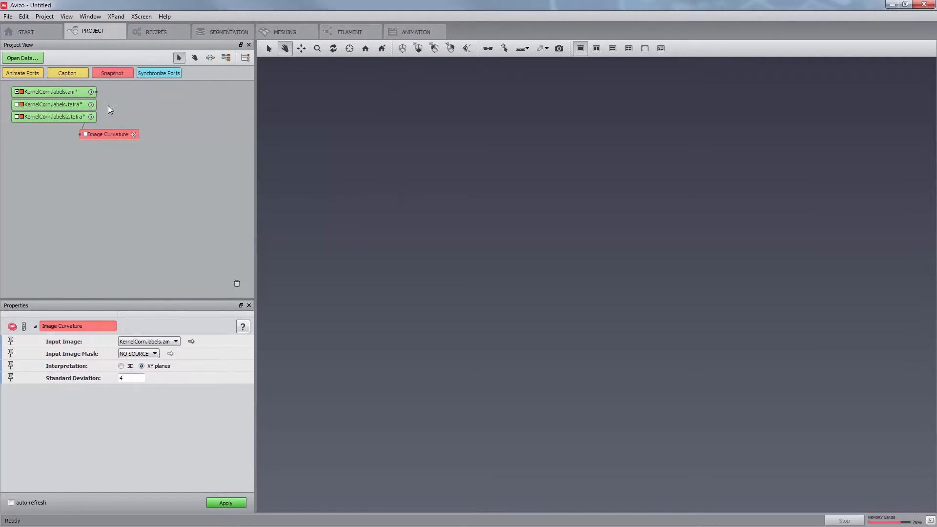
drag(111, 137, 158, 133)
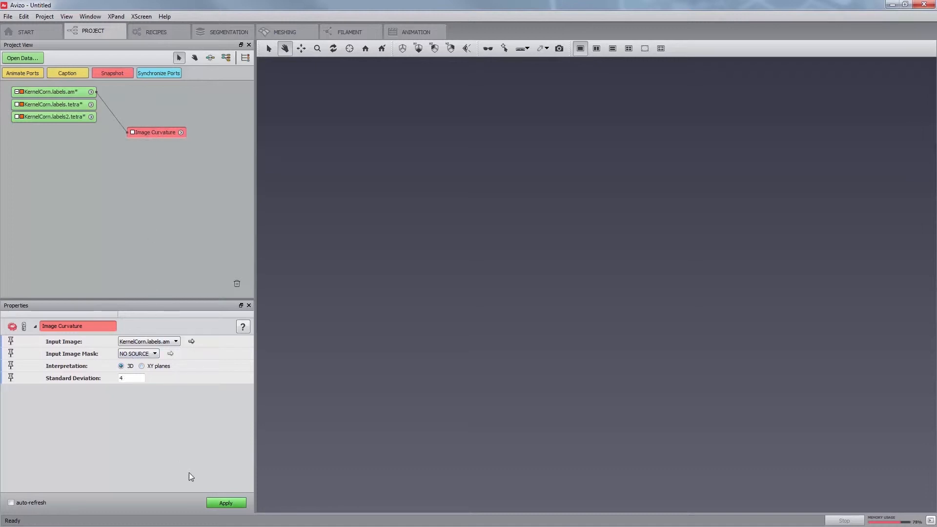
click(218, 503)
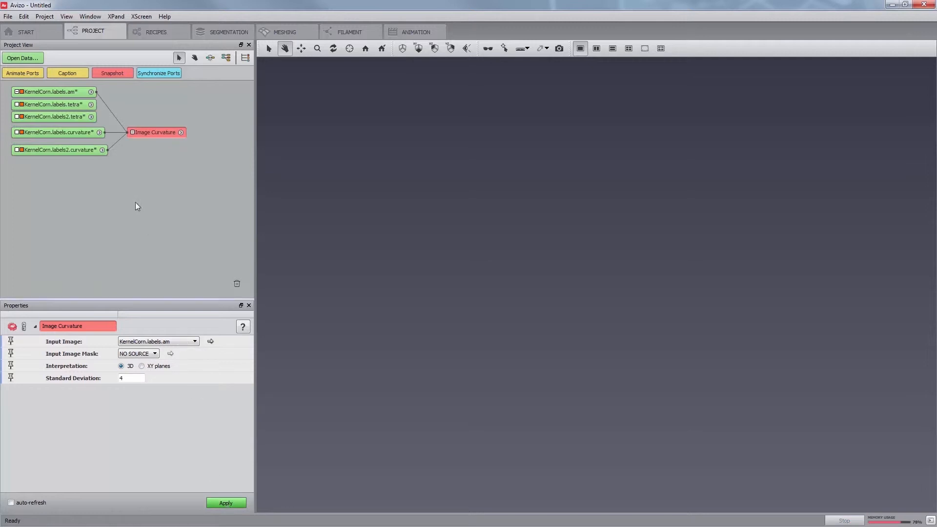
drag(77, 133, 77, 135)
- Attach a Tetra Grid View to KernelCorn.labels.tetra and place the module below Image Curvature in the project
click(77, 104)
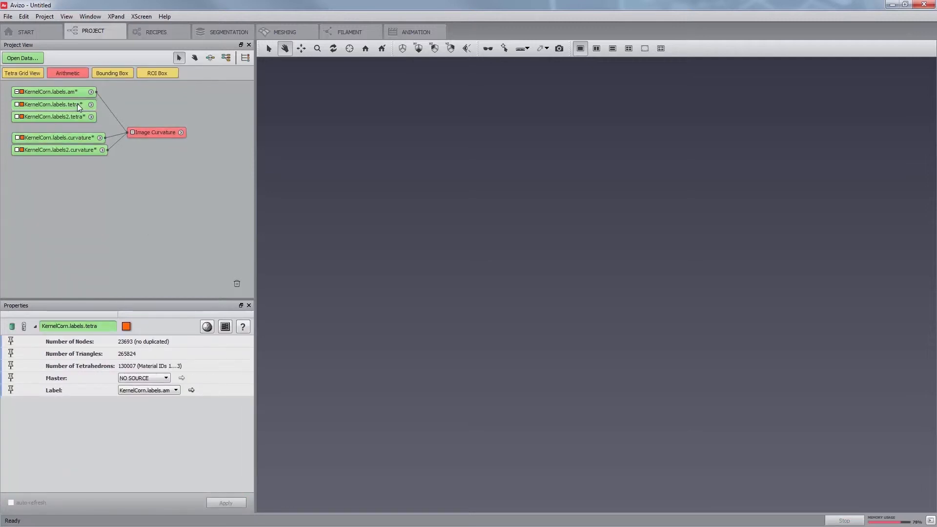
right_click(77, 103)
click(220, 161)
click(322, 184)
drag(202, 104, 161, 161)
- Connect the Tetra Grid View's Color Field to KernelCorn.labels.curvature
click(147, 162)
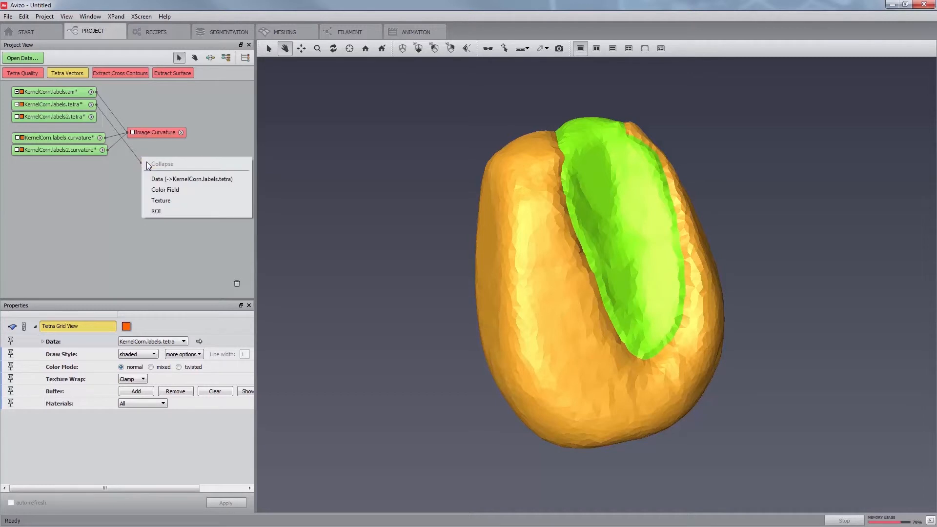
click(154, 191)
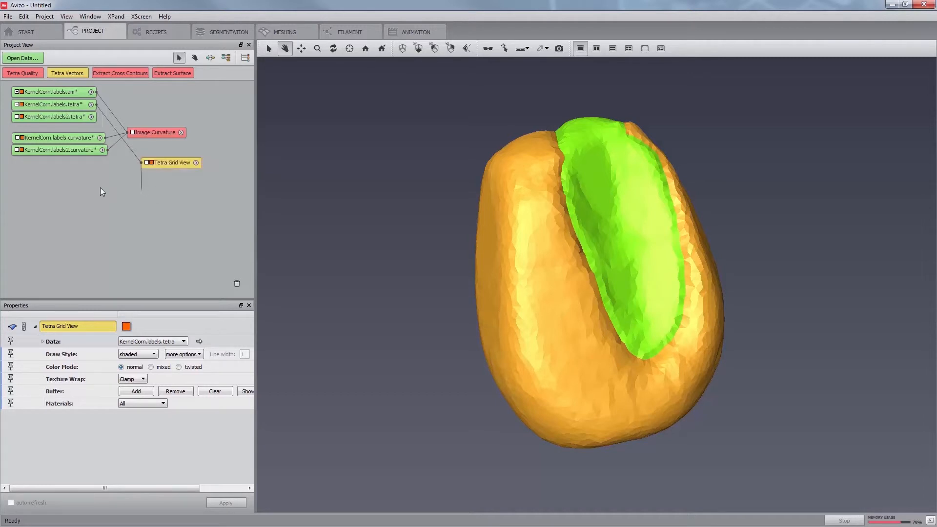
click(87, 137)
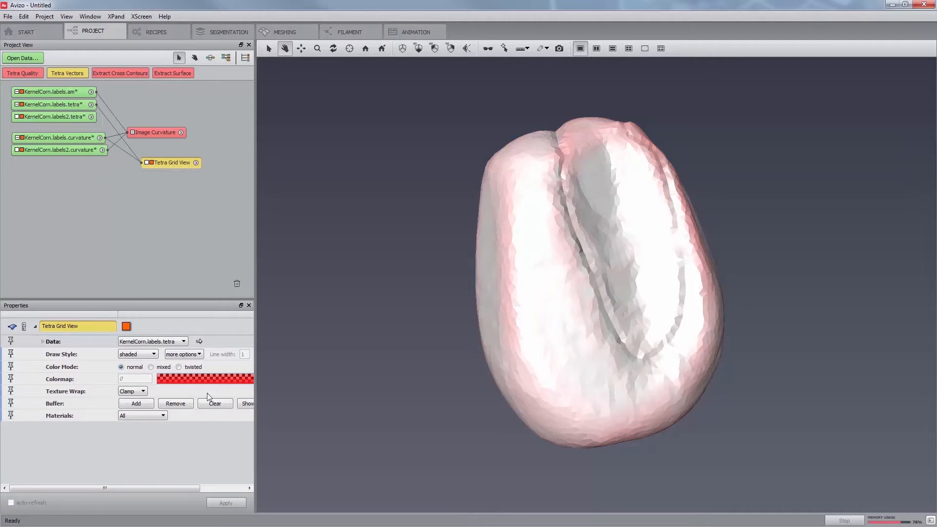
- Switch the Tetra Grid View to a multicolour colormap ranging from -0.8 to 1 and rotate the kernel to check its colouring
drag(113, 488, 184, 478)
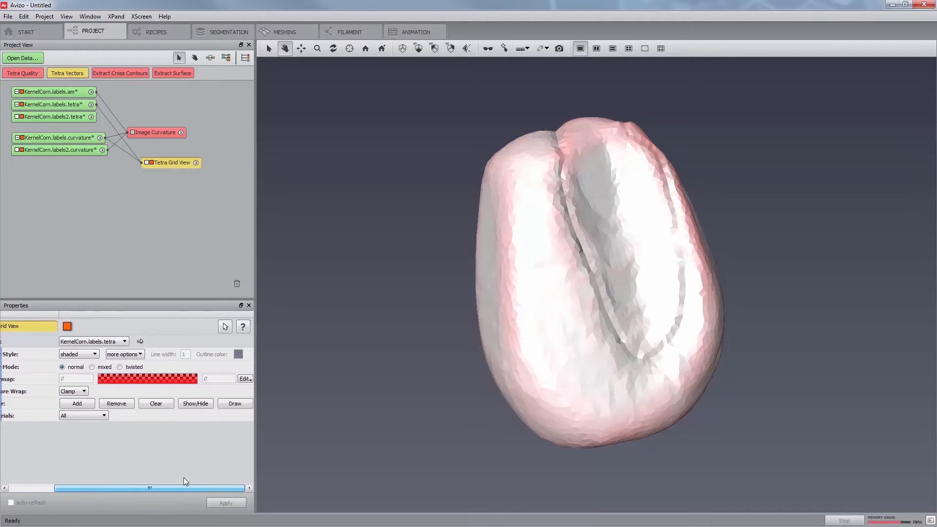
right_click(242, 378)
click(263, 414)
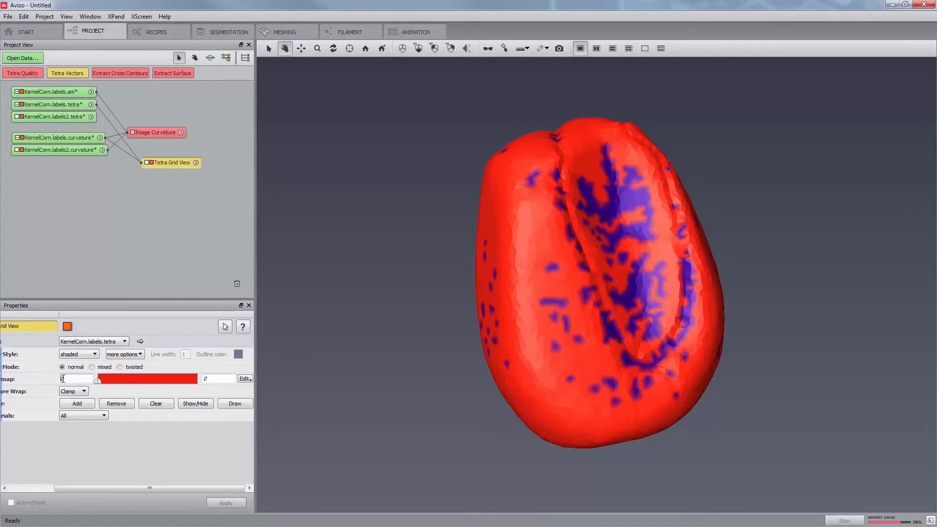
click(220, 381)
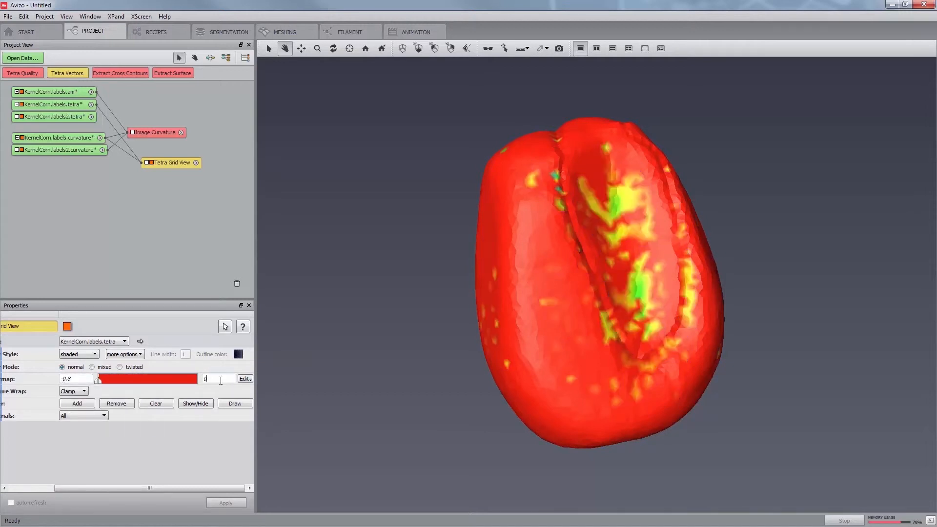
drag(595, 322, 490, 242)
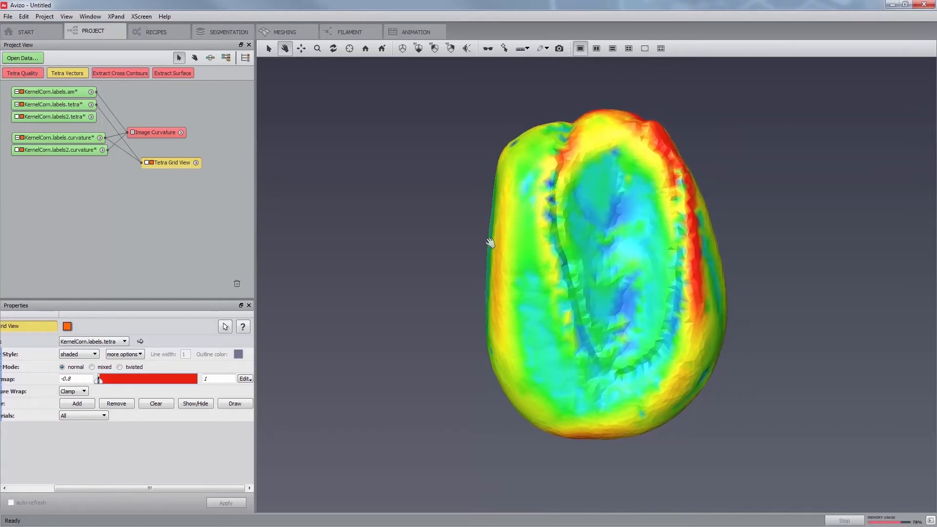
- Attach Arithmetic to KernelCorn.labels.tetra with KernelCorn.labels.curvature as Input B, and compute expression B on Nodes
right_click(63, 104)
text(arith)
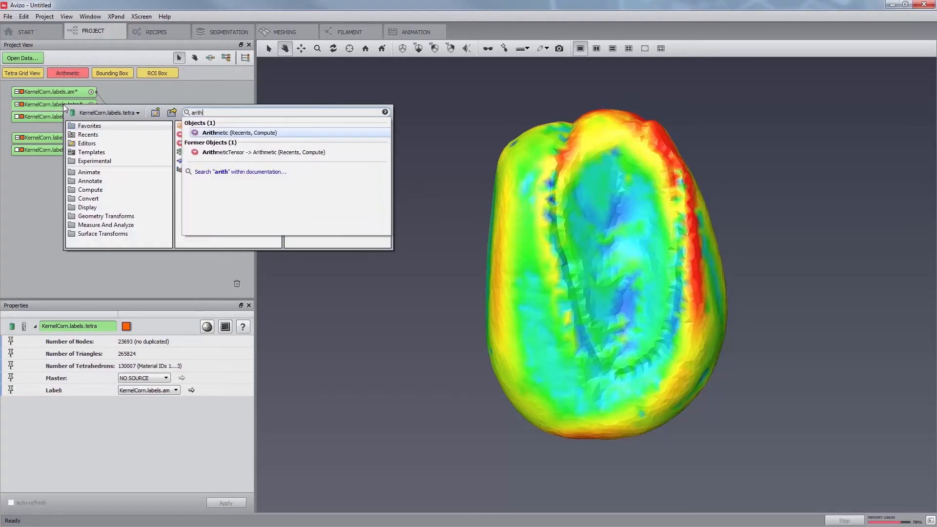
key(Return)
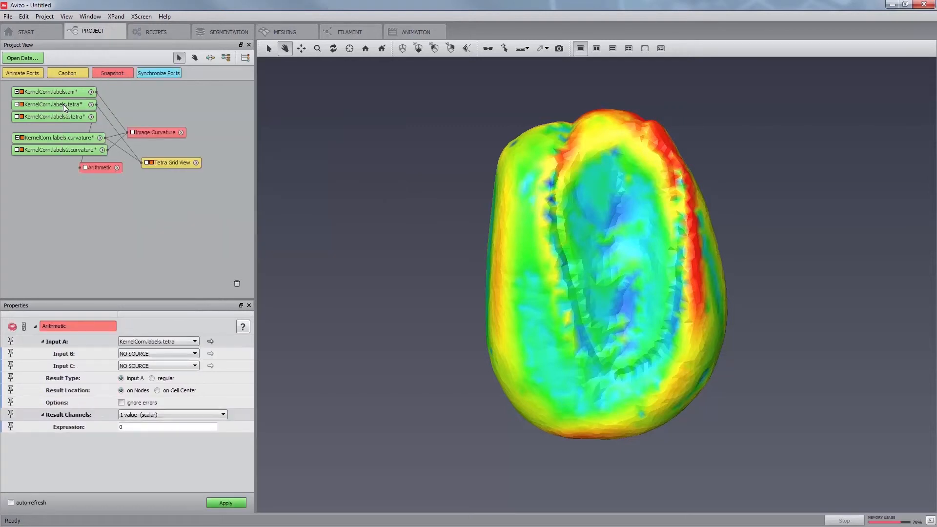
drag(96, 166, 97, 137)
double_click(140, 429)
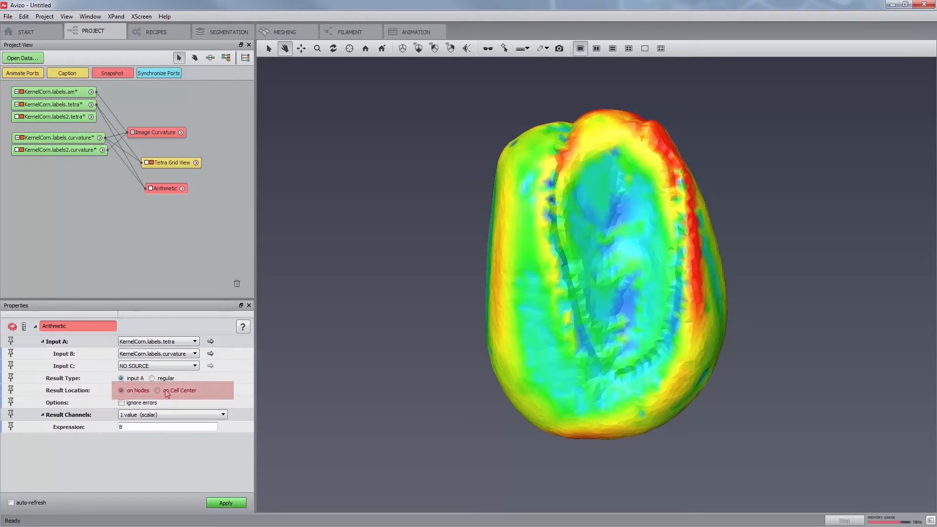
click(227, 501)
drag(45, 191, 73, 216)
drag(160, 190, 162, 202)
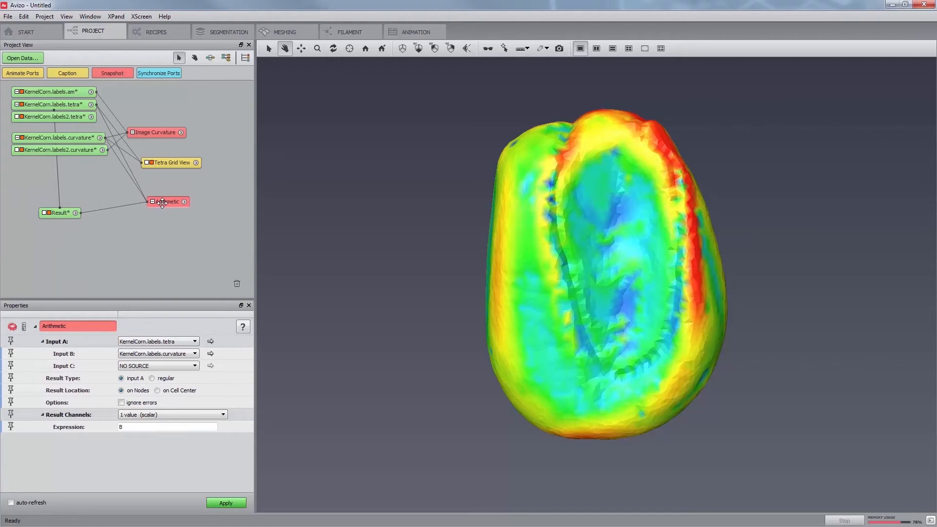
- Detach Result from the Arithmetic module, compute expression B again on Cell Center, and place the new field below Result
drag(102, 209, 62, 211)
drag(160, 199, 156, 202)
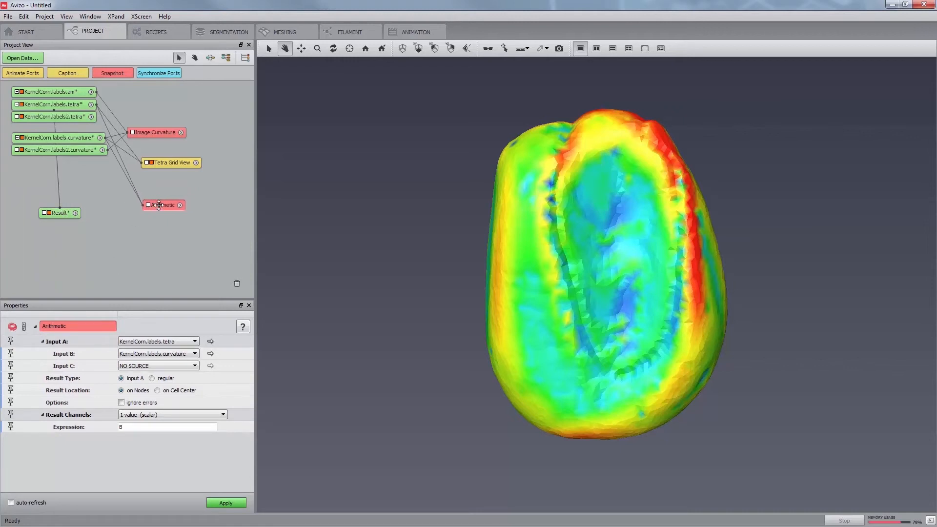
click(157, 390)
click(226, 503)
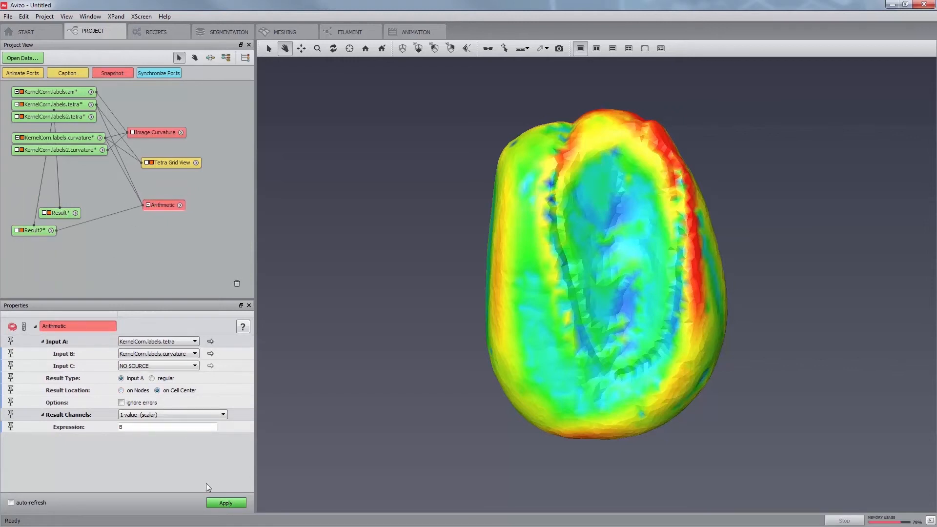
drag(39, 229, 61, 223)
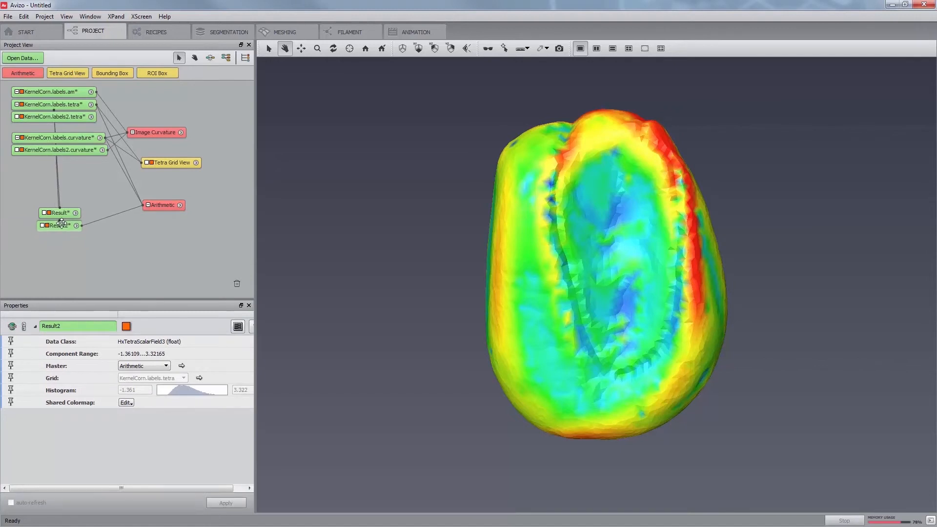
- Recolour the Tetra Grid View with the cell-centred Result2 field and switch it to the node-based Result field for comparison
drag(172, 161, 198, 183)
drag(146, 169, 69, 224)
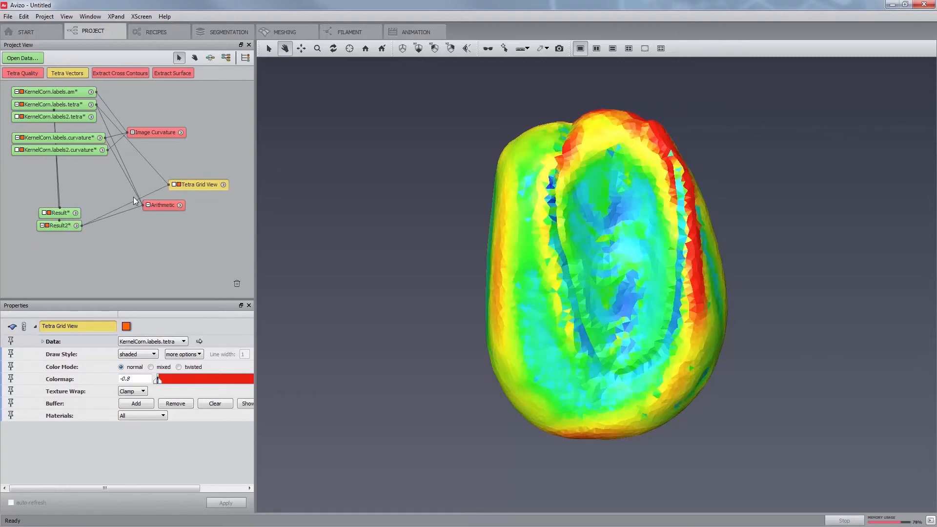
drag(148, 195, 63, 212)
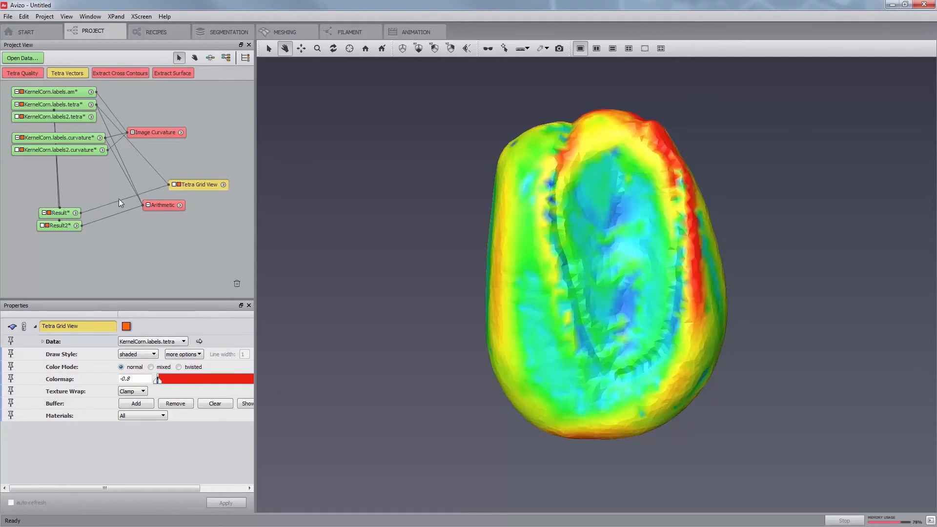